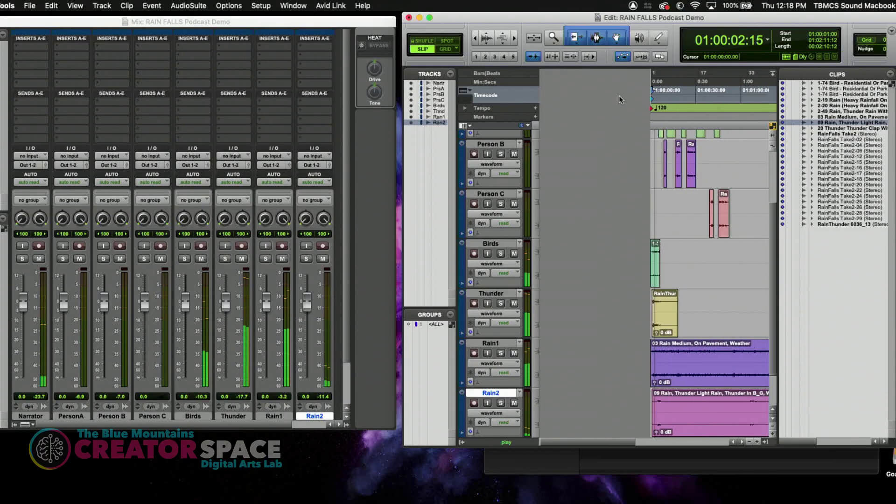
Stop playback and raise the voice track volumes: Narrator to +7.7 dB, PersonA to +2.3, Person B to +2.1 and Person C to +2.3.
key("space")
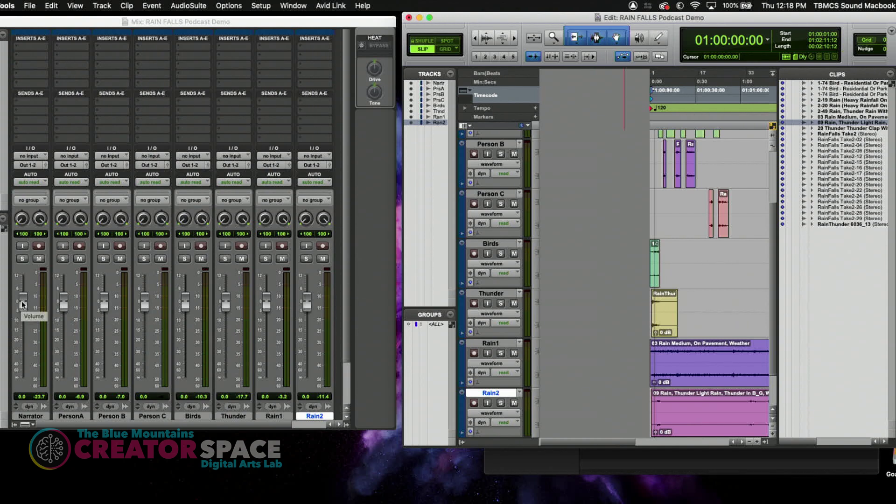
left_click(22, 304)
left_click_drag(22, 304, 22, 288)
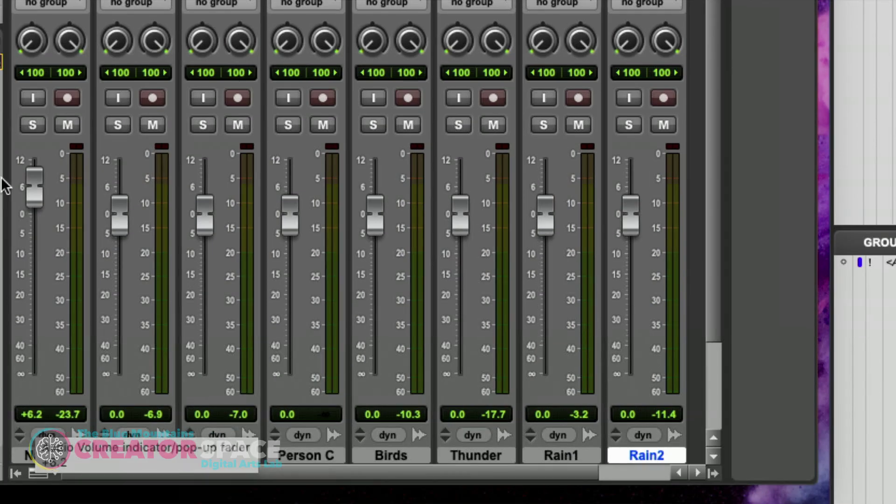
mouse_move(32, 182)
left_mouse_down()
mouse_move(32, 204)
mouse_move(32, 185)
left_mouse_up()
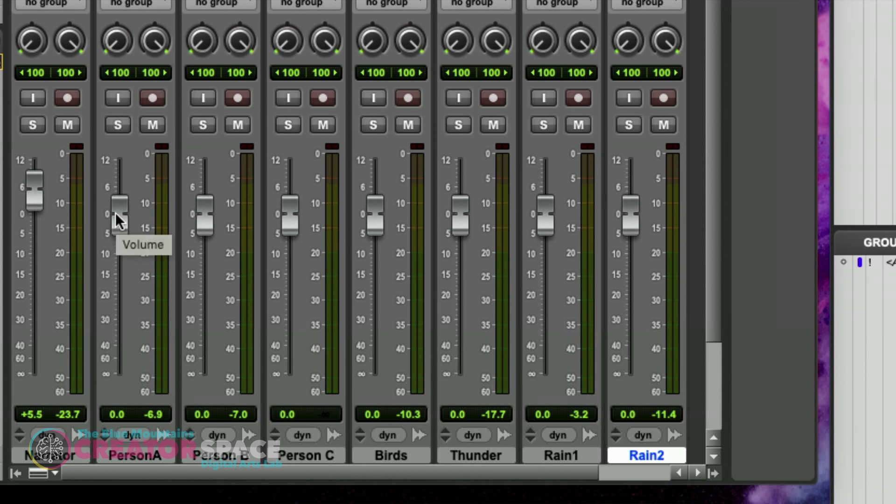
left_click_drag(116, 212, 113, 201)
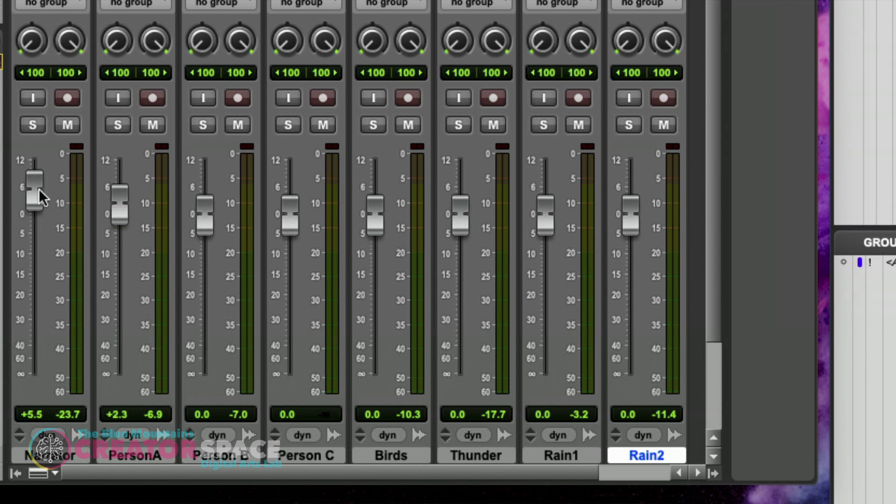
left_click_drag(38, 188, 38, 179)
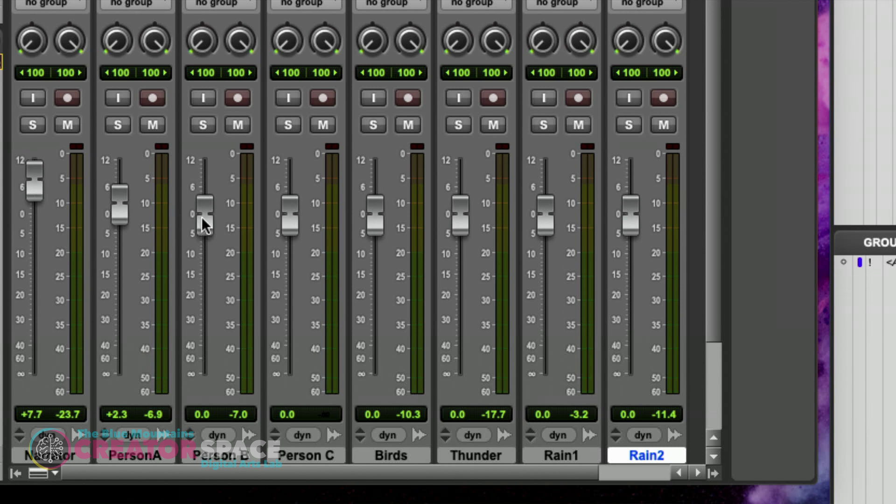
left_click_drag(202, 217, 202, 206)
left_click_drag(293, 206, 294, 195)
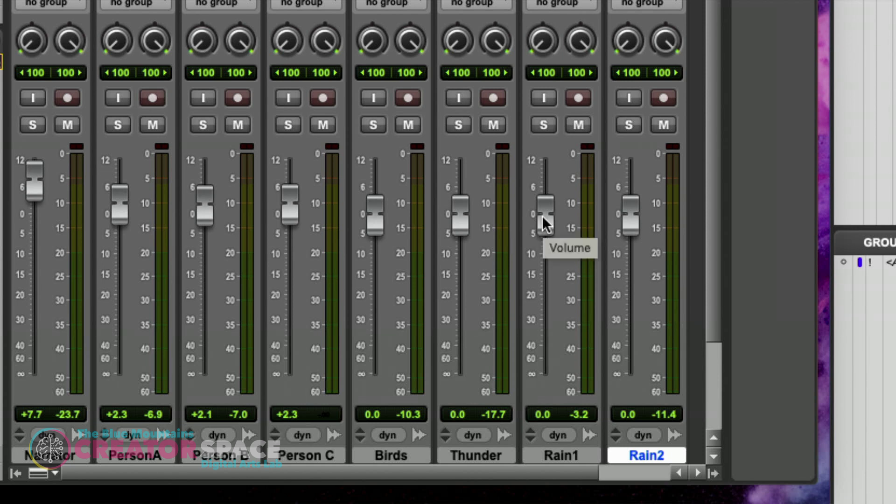
Lower Rain1 to -21.4 dB, Rain2 to -22.2, Thunder to -15.3 and Birds to -30.2, and play the mix.
left_click_drag(545, 223, 547, 299)
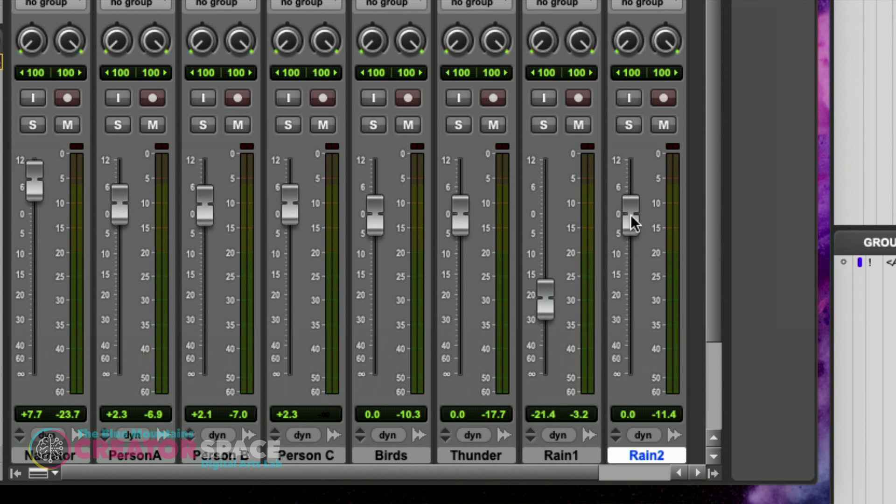
left_click_drag(632, 207, 633, 293)
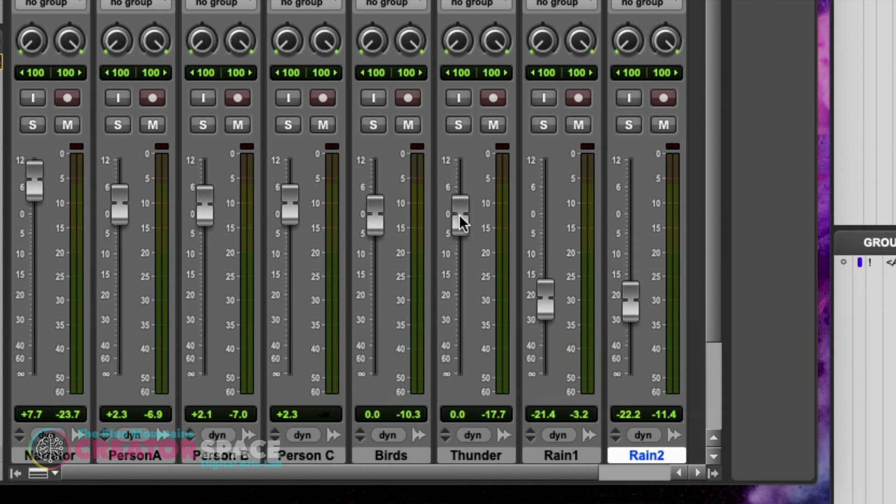
left_click_drag(460, 223, 460, 283)
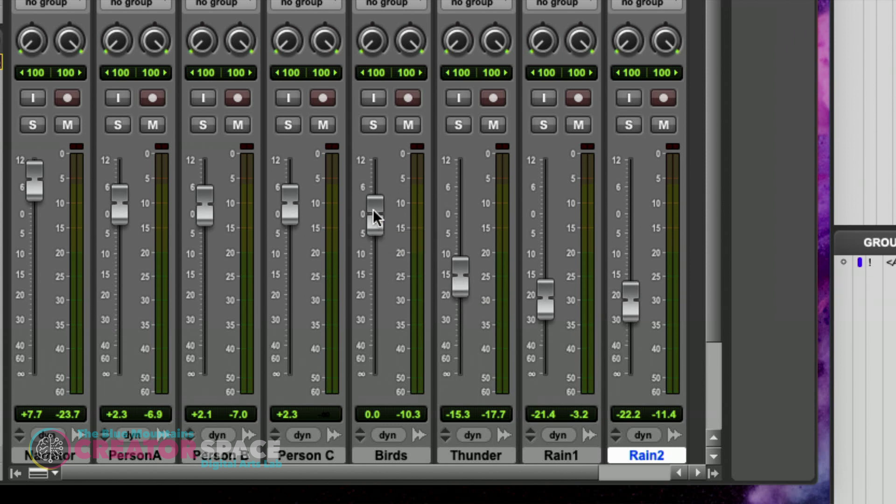
left_click_drag(373, 210, 372, 323)
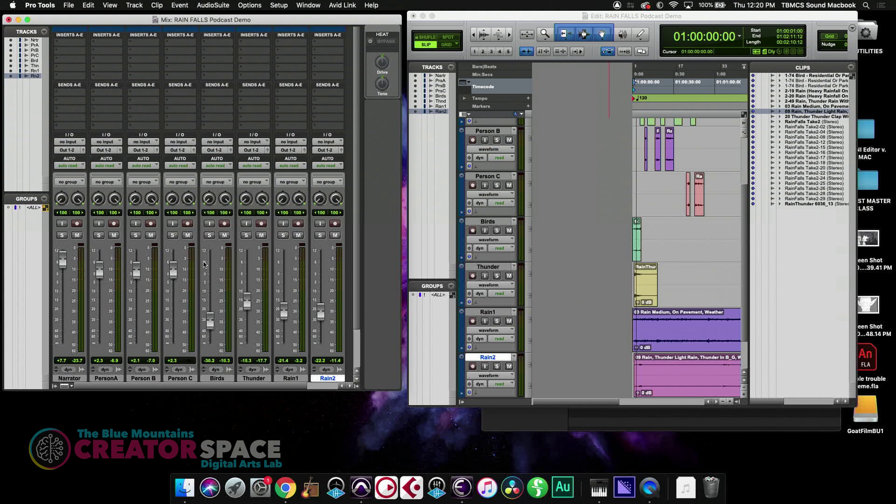
left_click(638, 73)
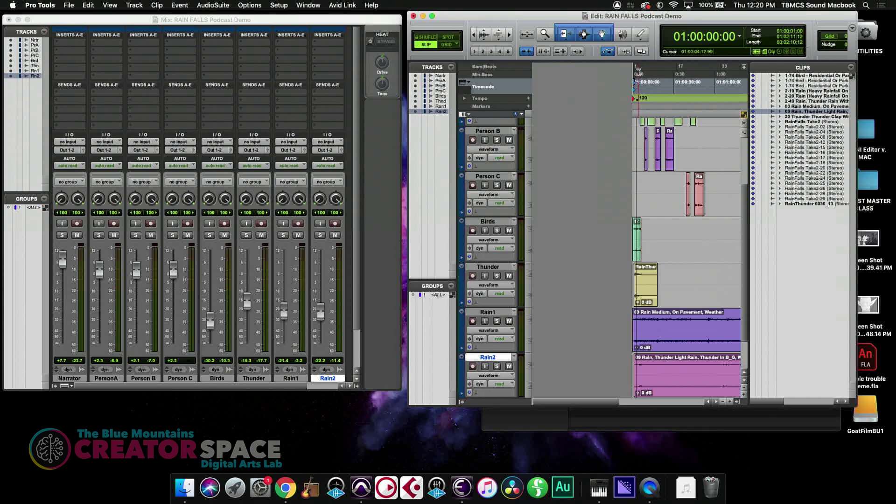
key("space")
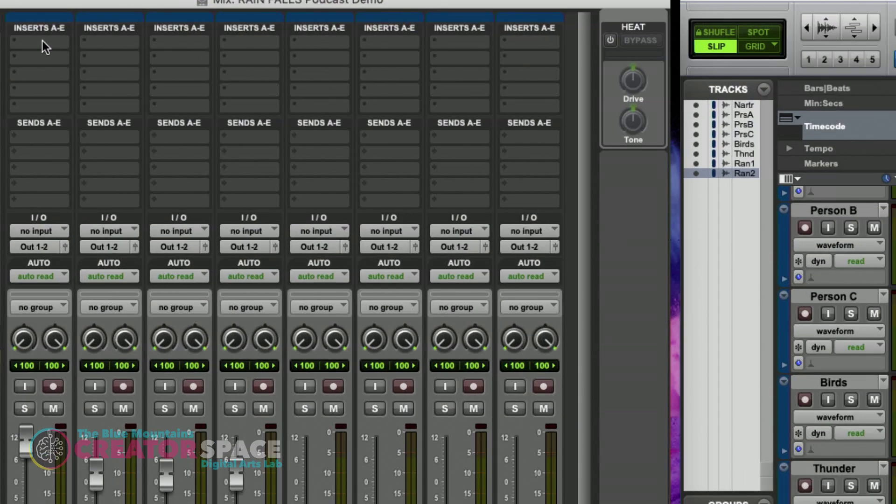
Insert the multichannel EQ3 7-Band plug-in in the Narrator track's first insert slot and reposition its window.
left_click(42, 40)
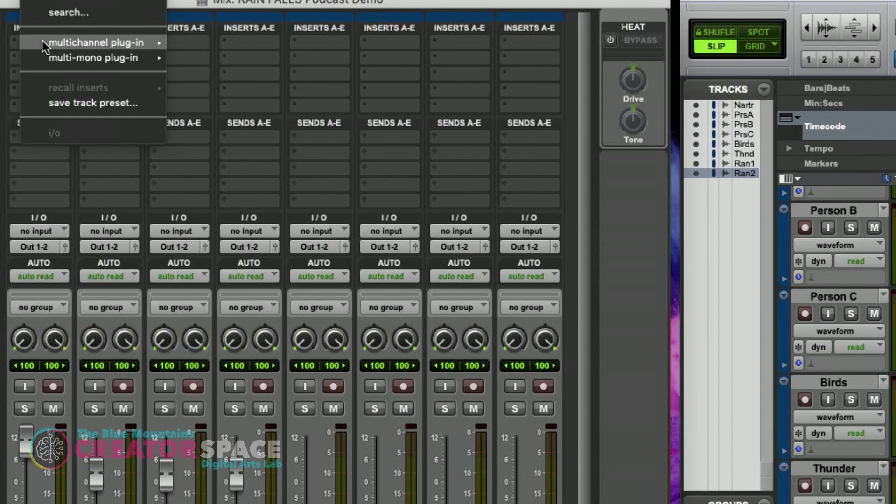
mouse_move(49, 40)
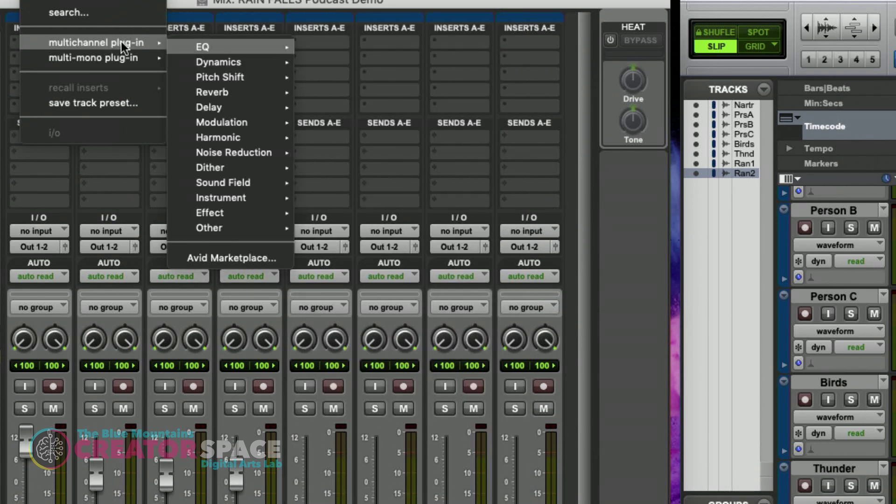
mouse_move(181, 41)
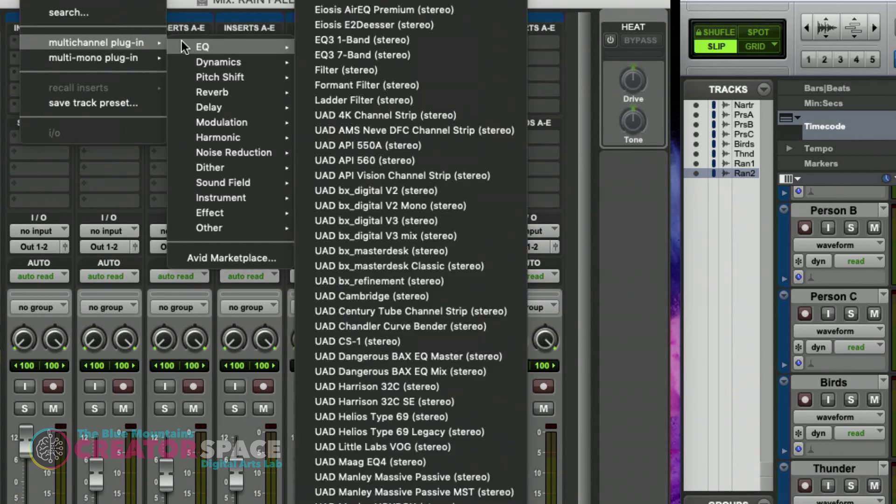
left_click(321, 55)
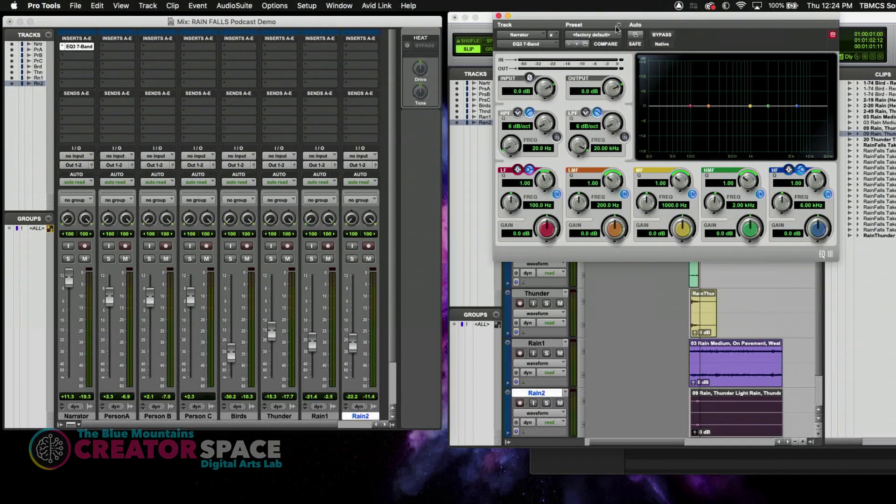
left_click_drag(700, 16, 635, 13)
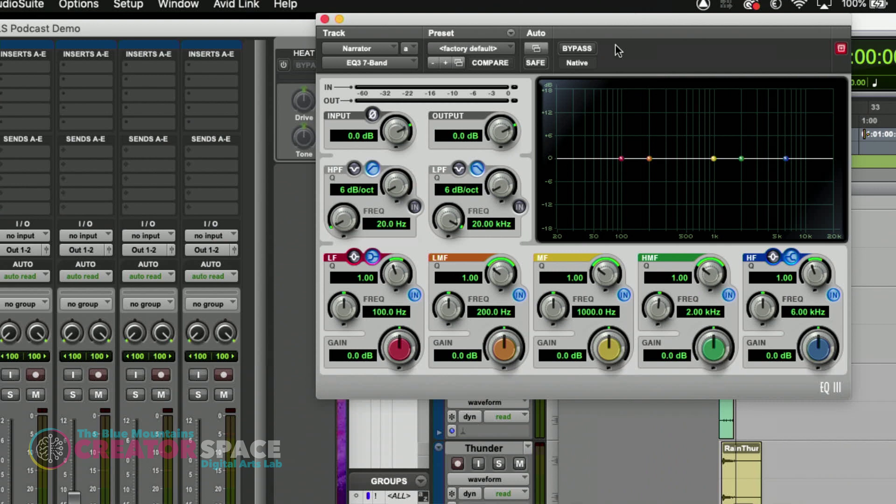
Load the Solidify Male Vocals preset in the Narrator EQ, boost the MF band 2.8 dB at 1.04 kHz, and close the plug-in.
left_click(491, 46)
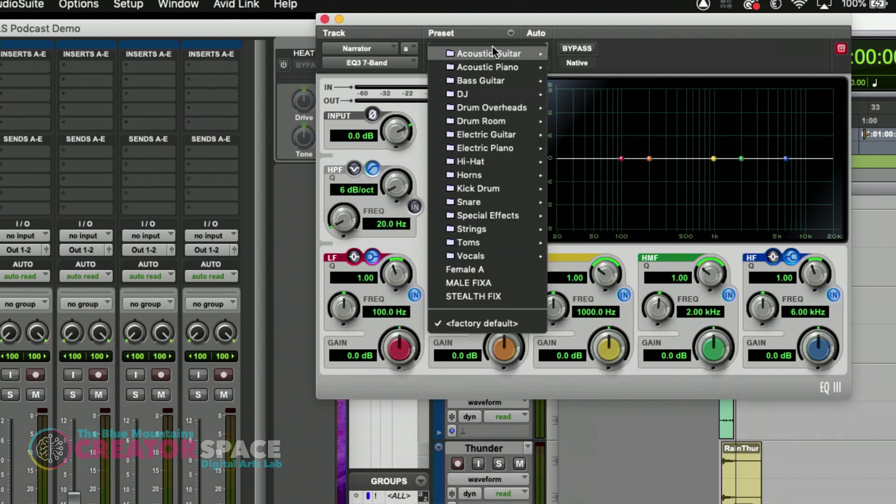
mouse_move(469, 253)
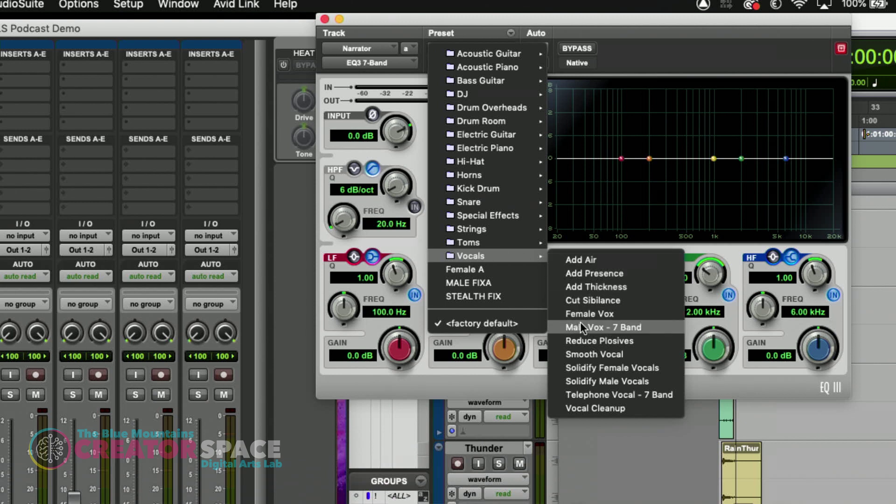
left_click(582, 379)
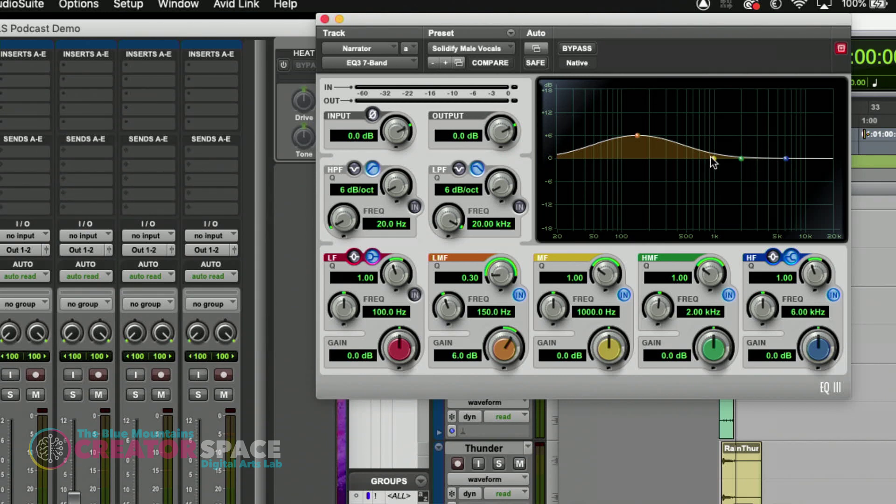
left_click_drag(713, 157, 715, 147)
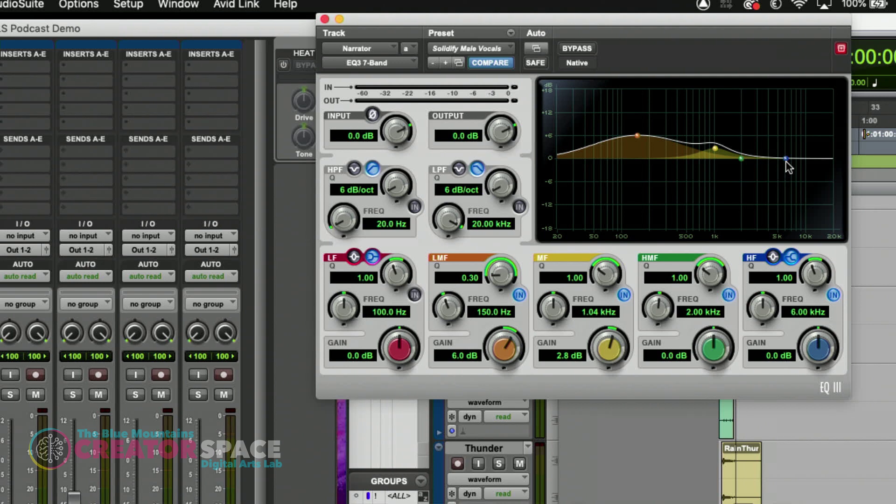
left_click(325, 19)
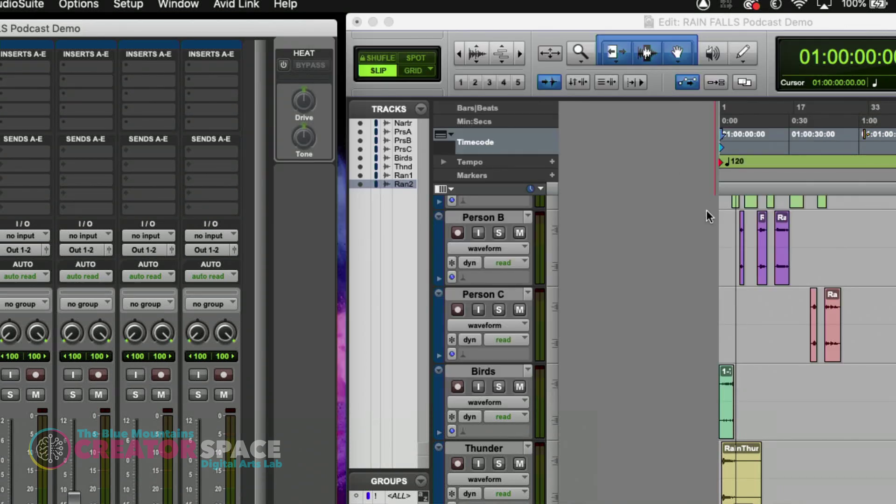
Play the mix from the session start to audition the Narrator EQ, and stop playback.
key("space")
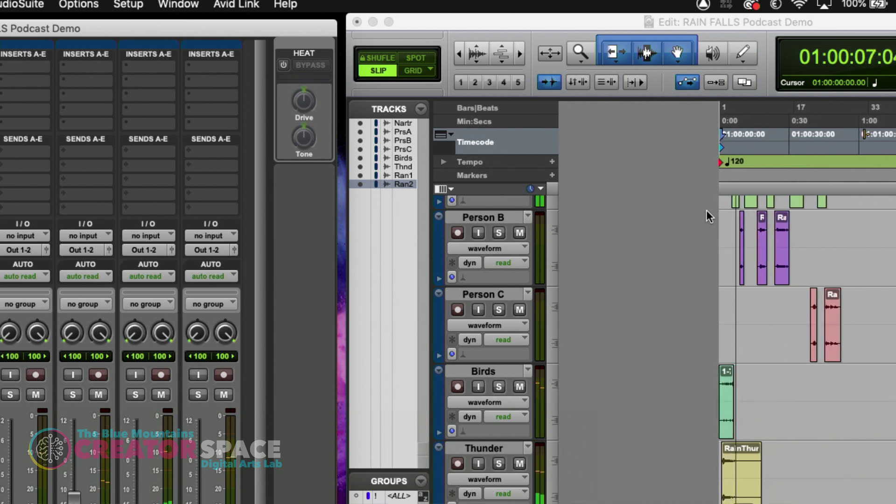
key("space")
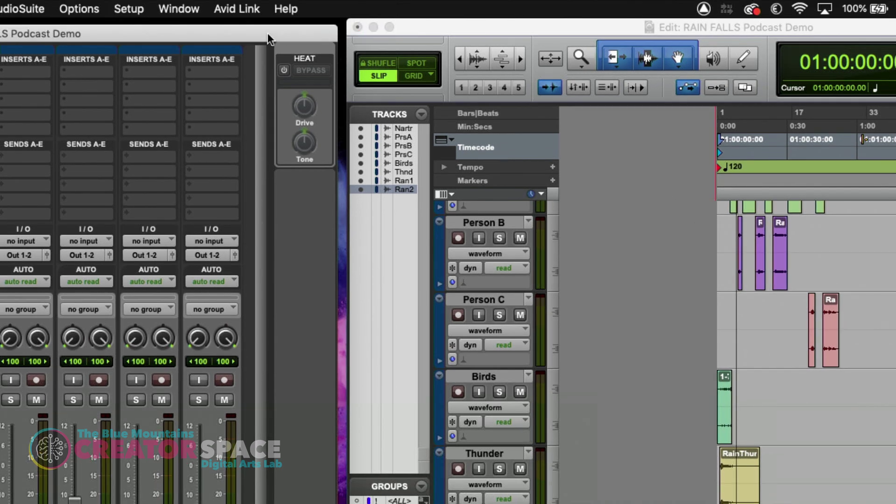
key("super+bracketleft")
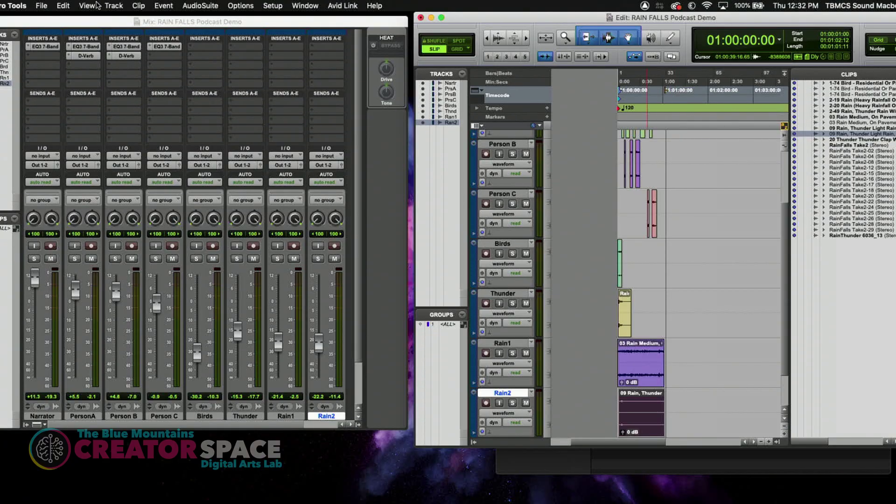
Create one new stereo Master Fader track with the name Master.
left_click(116, 6)
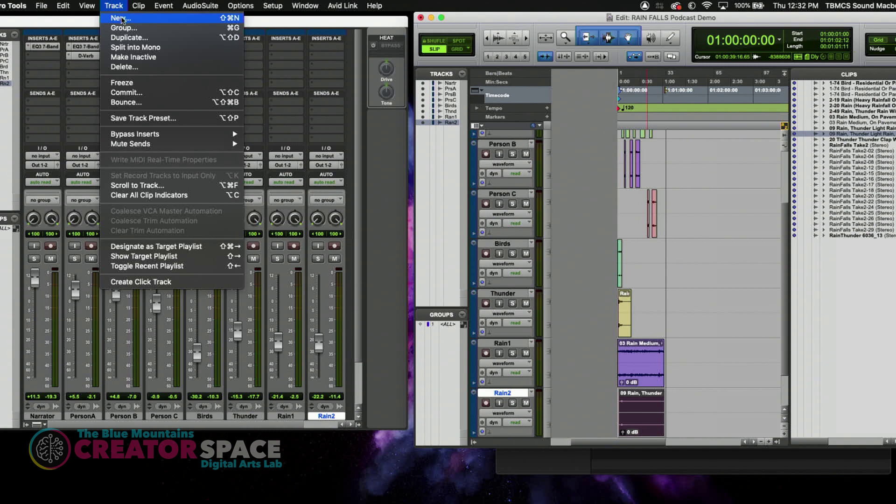
left_click(121, 19)
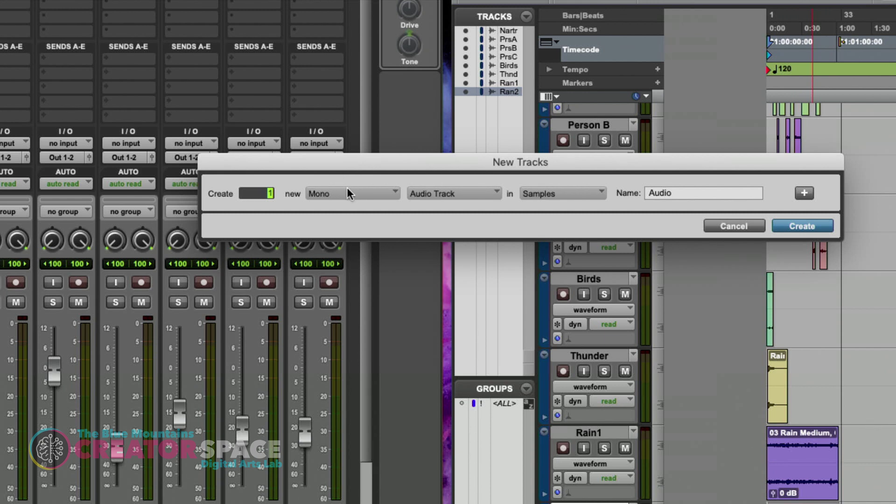
left_click(348, 189)
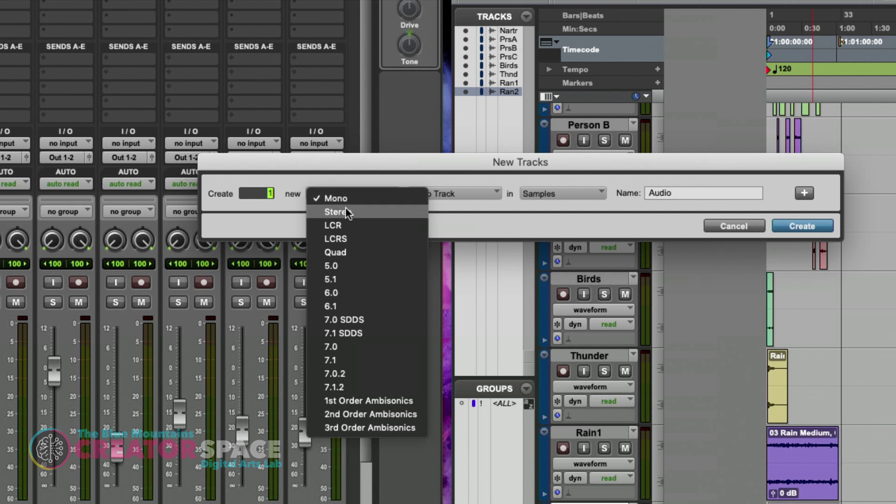
left_click(346, 209)
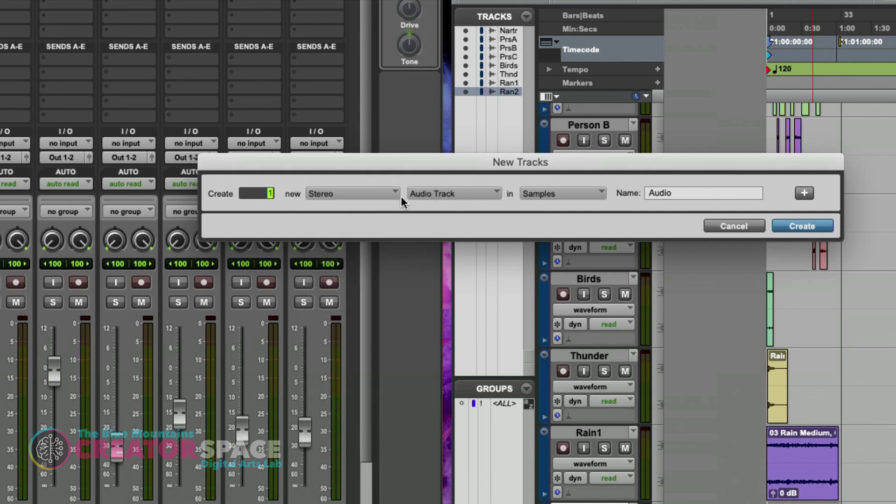
left_click(436, 195)
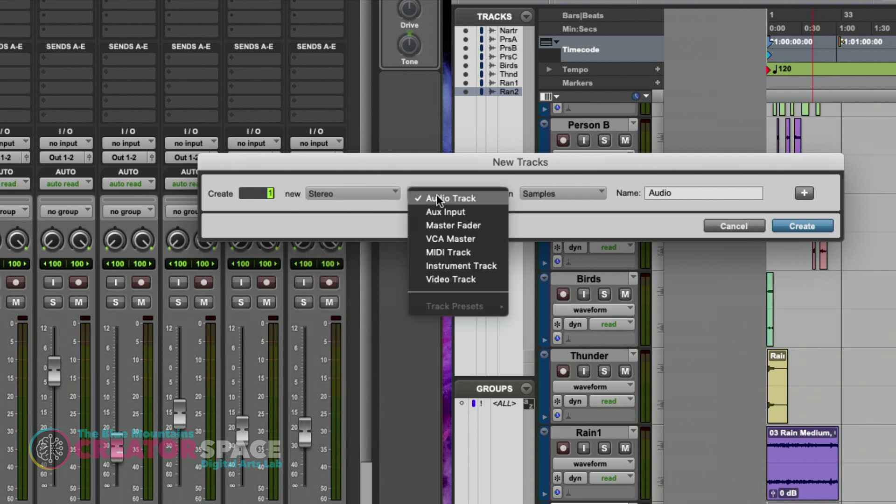
left_click(439, 224)
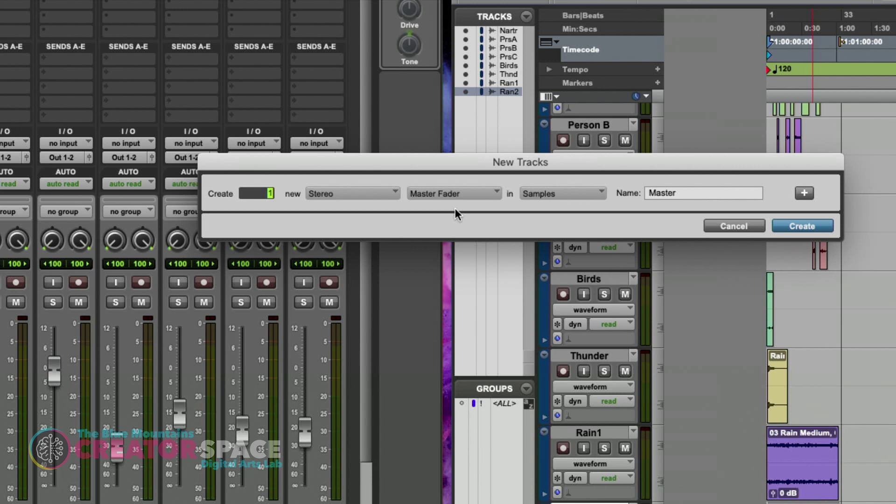
left_click(806, 222)
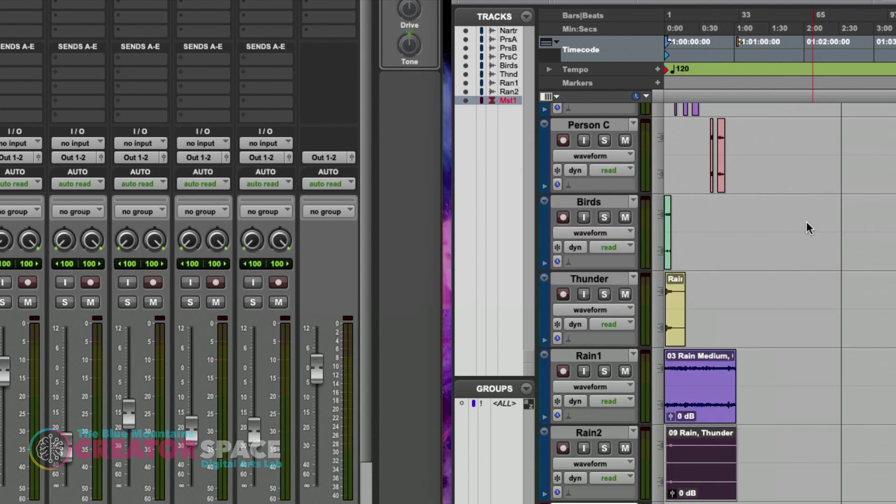
Lower the Narrator track's volume to +9.6 dB and reduce PersonA's volume slightly.
left_click(348, 319)
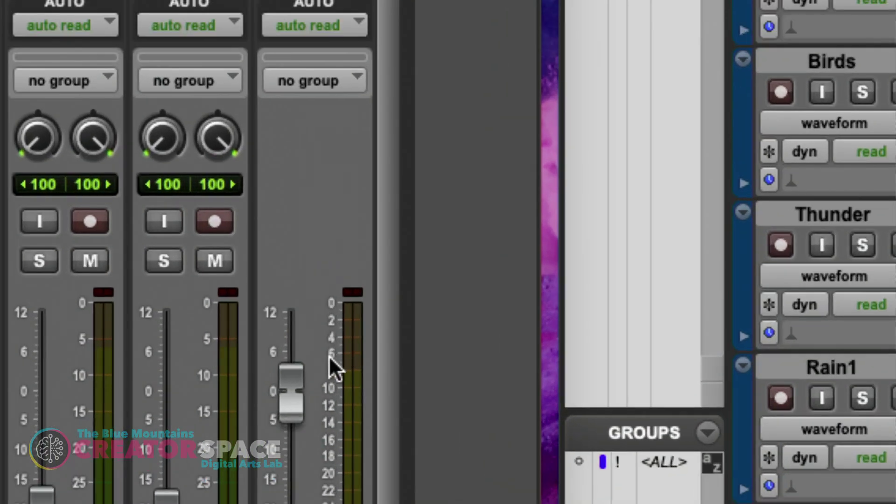
scroll(329, 355, "down", 3)
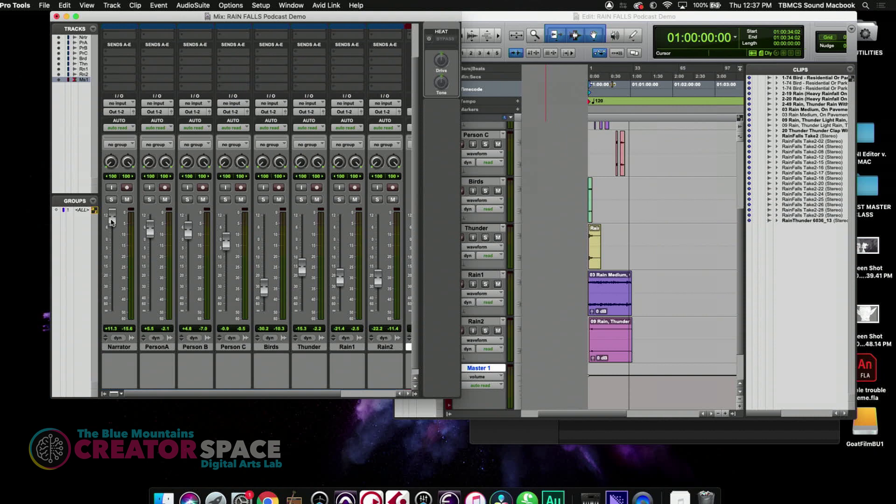
left_click_drag(111, 221, 111, 226)
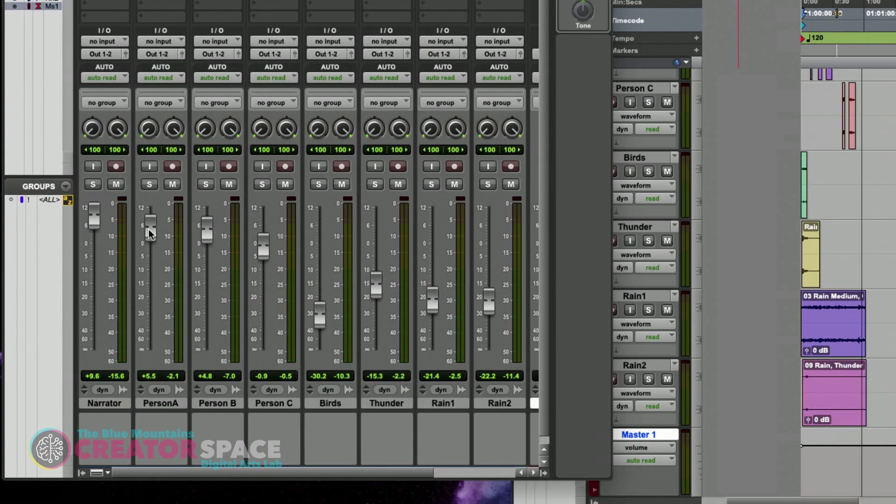
left_click_drag(150, 232, 150, 241)
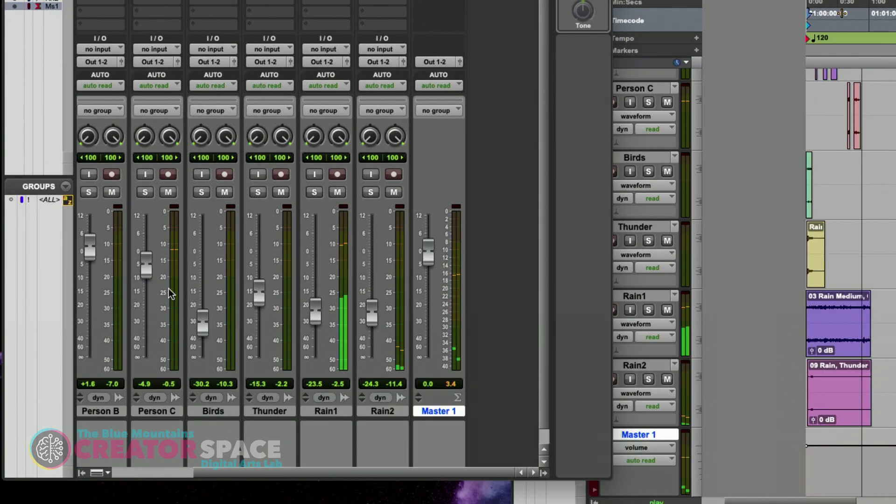